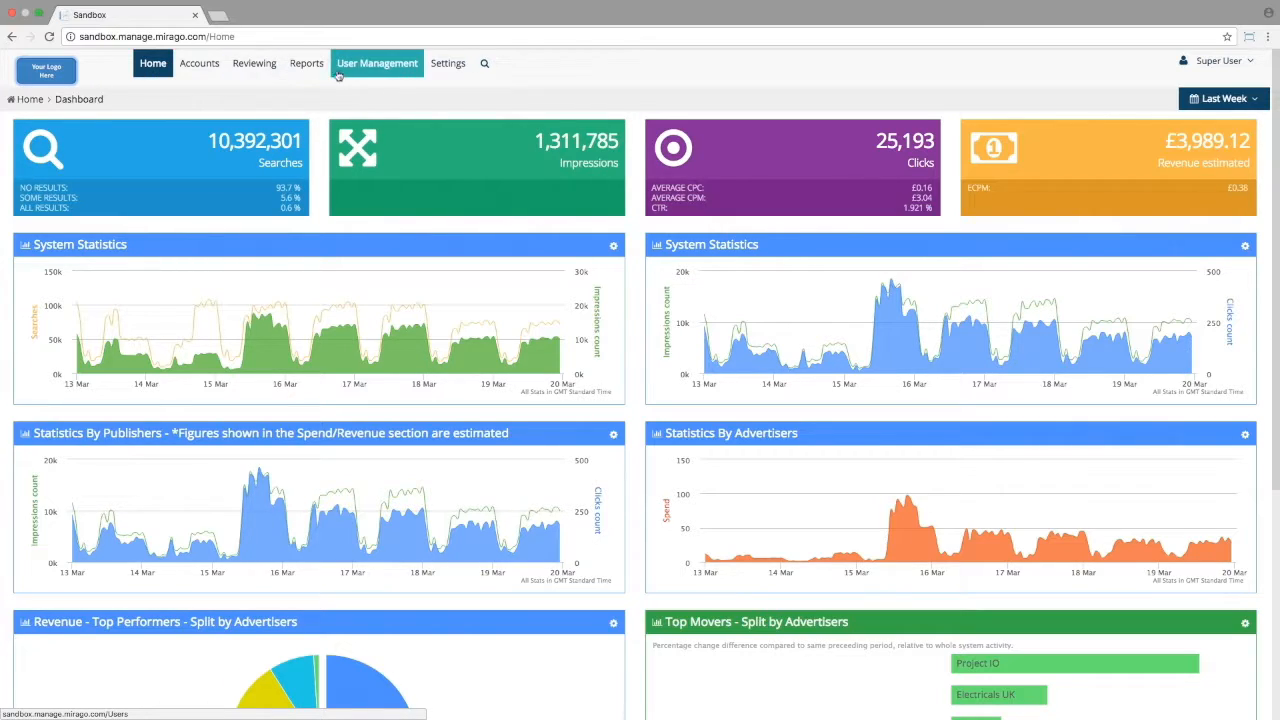
# Step: Open the zone management settings of the Display CPM network in the Main Network group
pyautogui.click(440, 74)
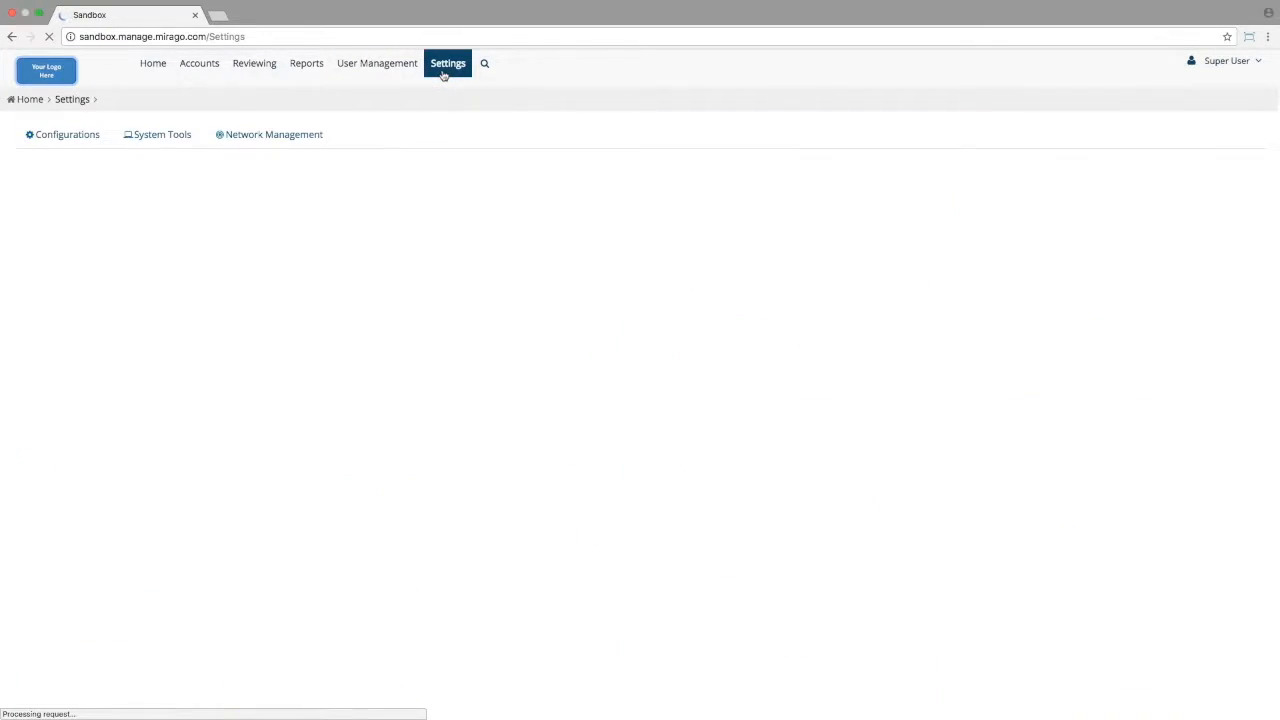
pyautogui.click(306, 137)
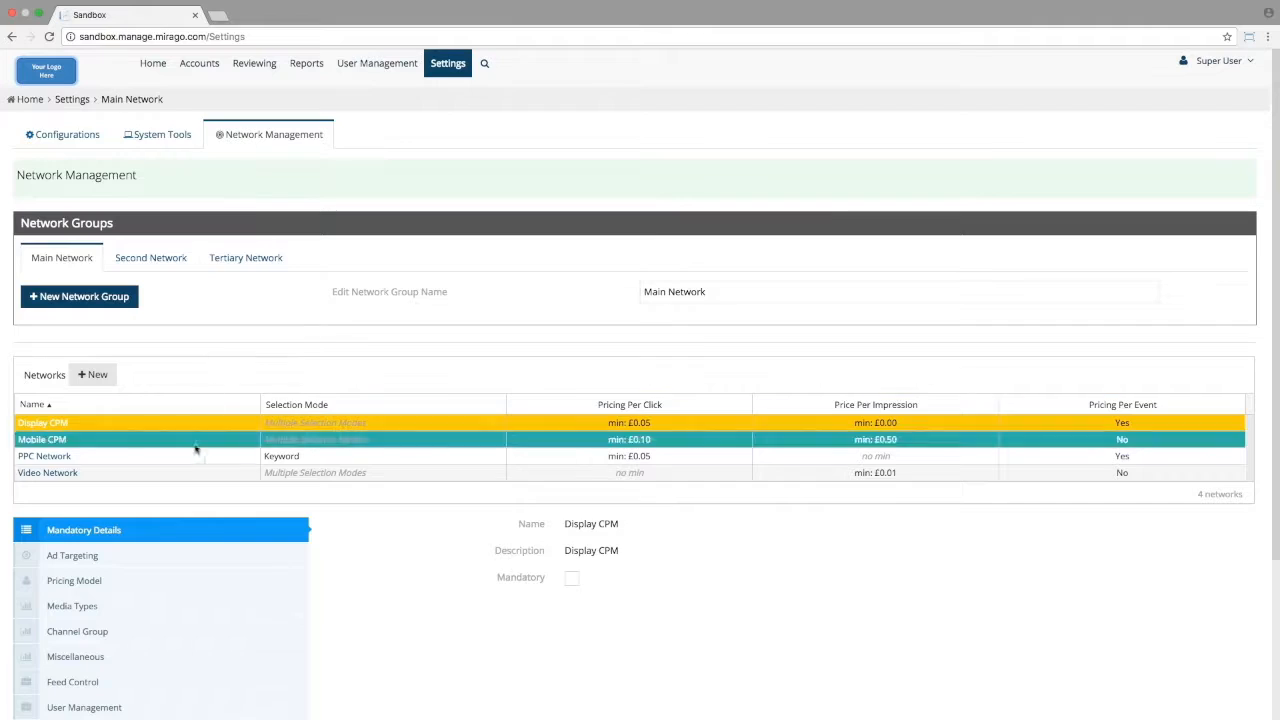
pyautogui.scroll(-3, 188, 480)
pyautogui.click(163, 567)
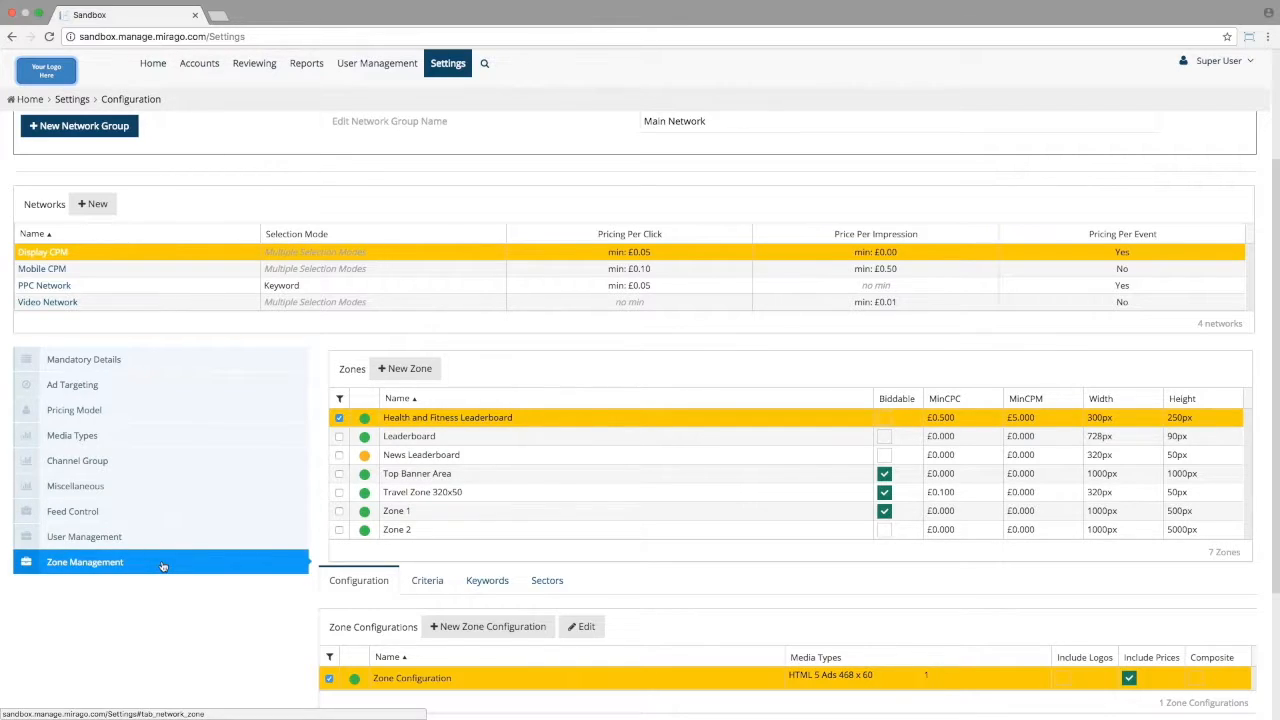
# Step: Start a new zone named "Sports Zone 300 x 250" and make it biddable
pyautogui.click(414, 372)
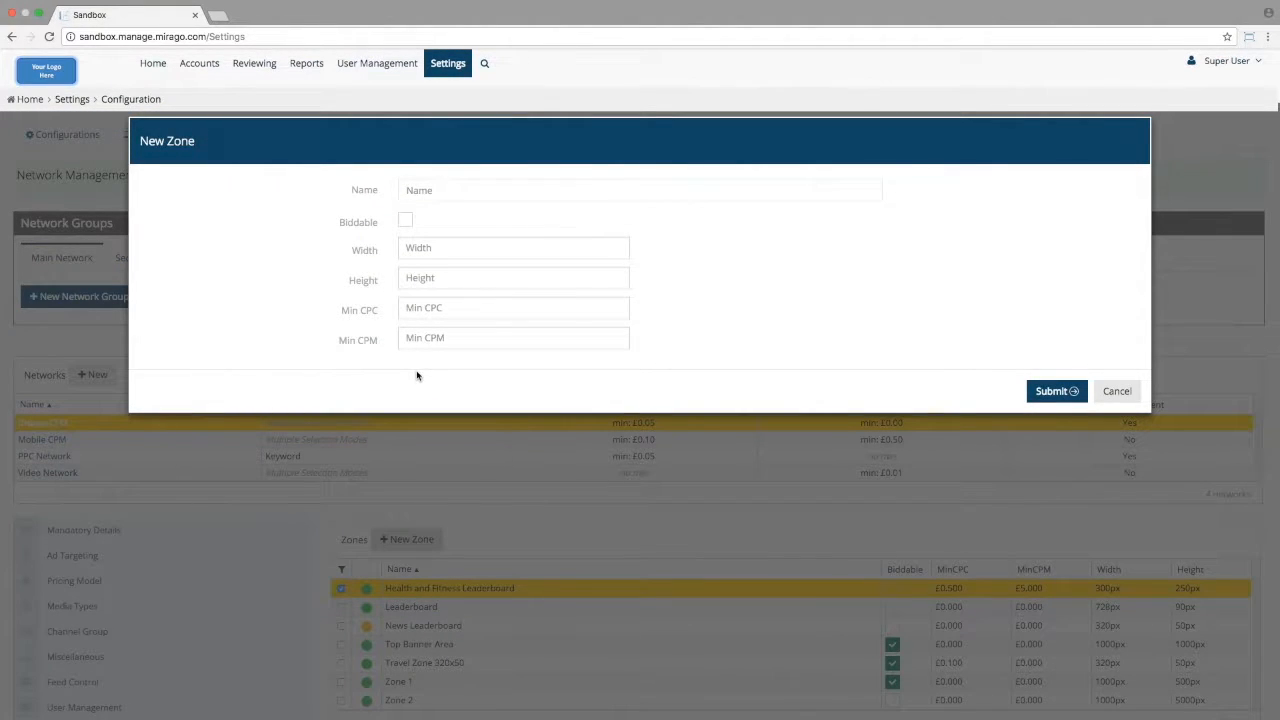
pyautogui.click(418, 190)
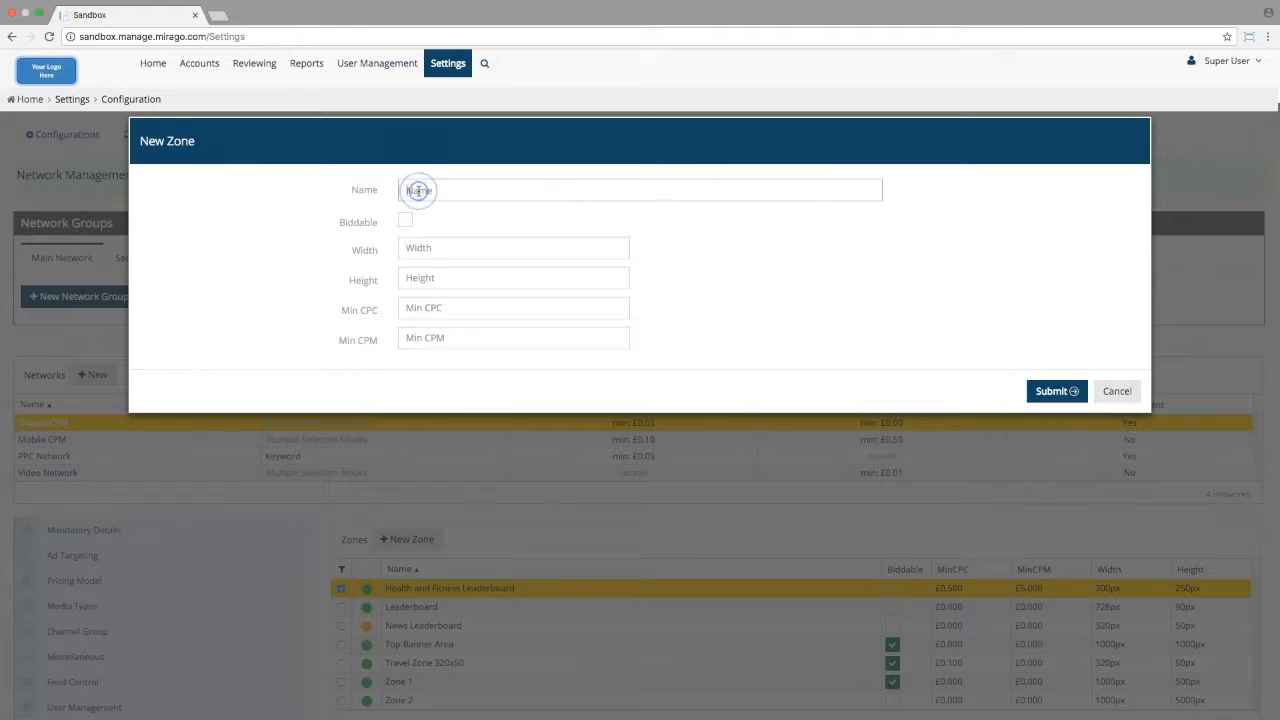
pyautogui.write('Sports Zone 300 x ')
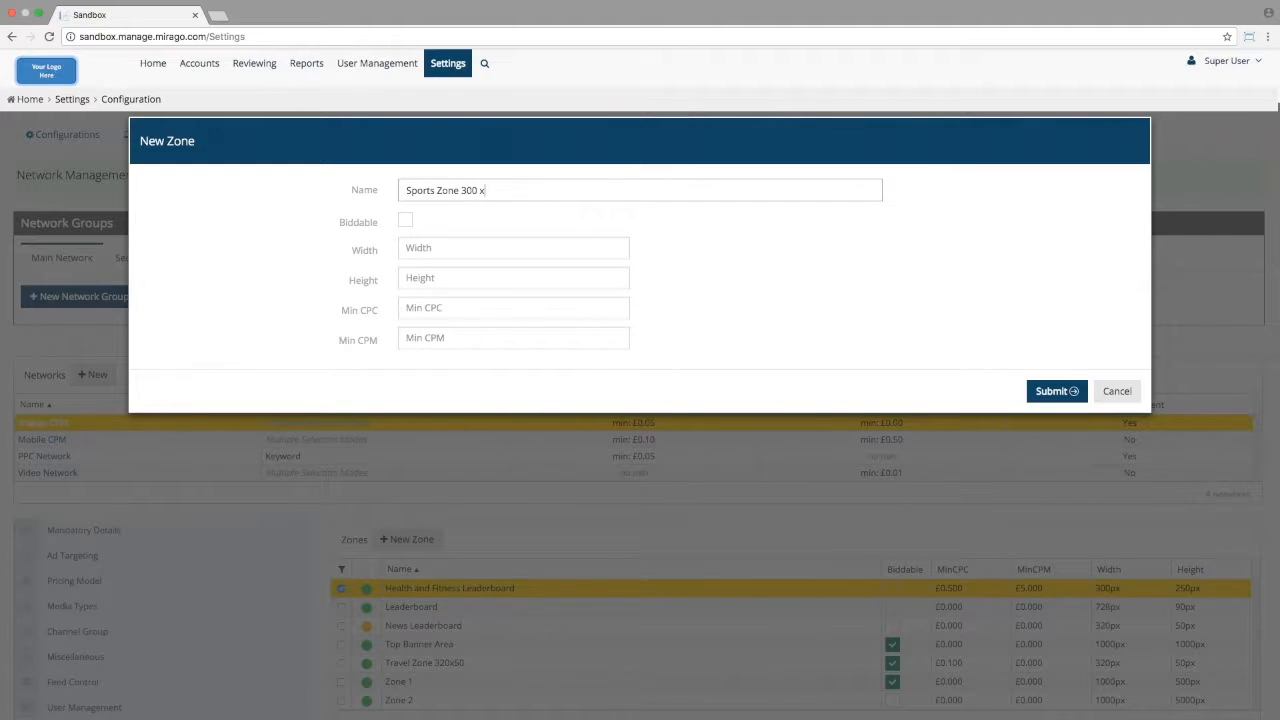
pyautogui.write('250')
pyautogui.click(405, 222)
# Step: Give the new zone a width of 300, a height of 250 and a minimum CPC of £0.10, and submit it
pyautogui.click(412, 248)
pyautogui.write('300')
pyautogui.press('Tab')
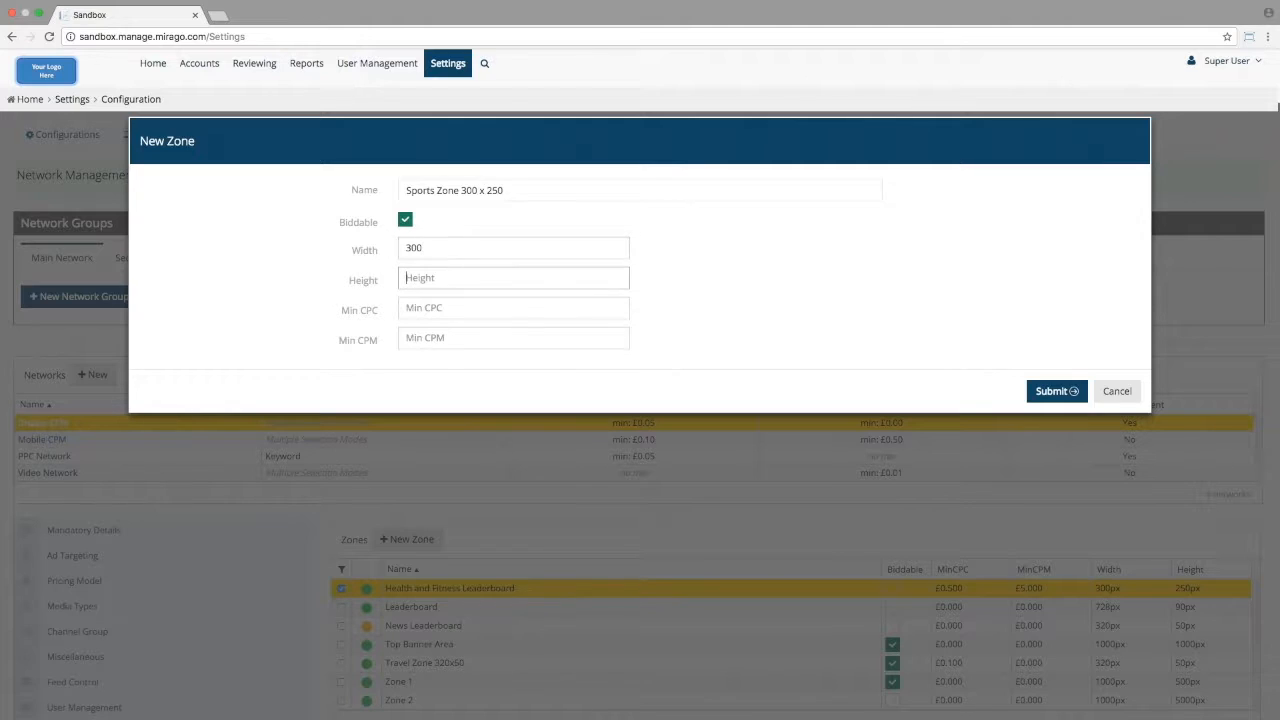
pyautogui.write('250')
pyautogui.press('Tab')
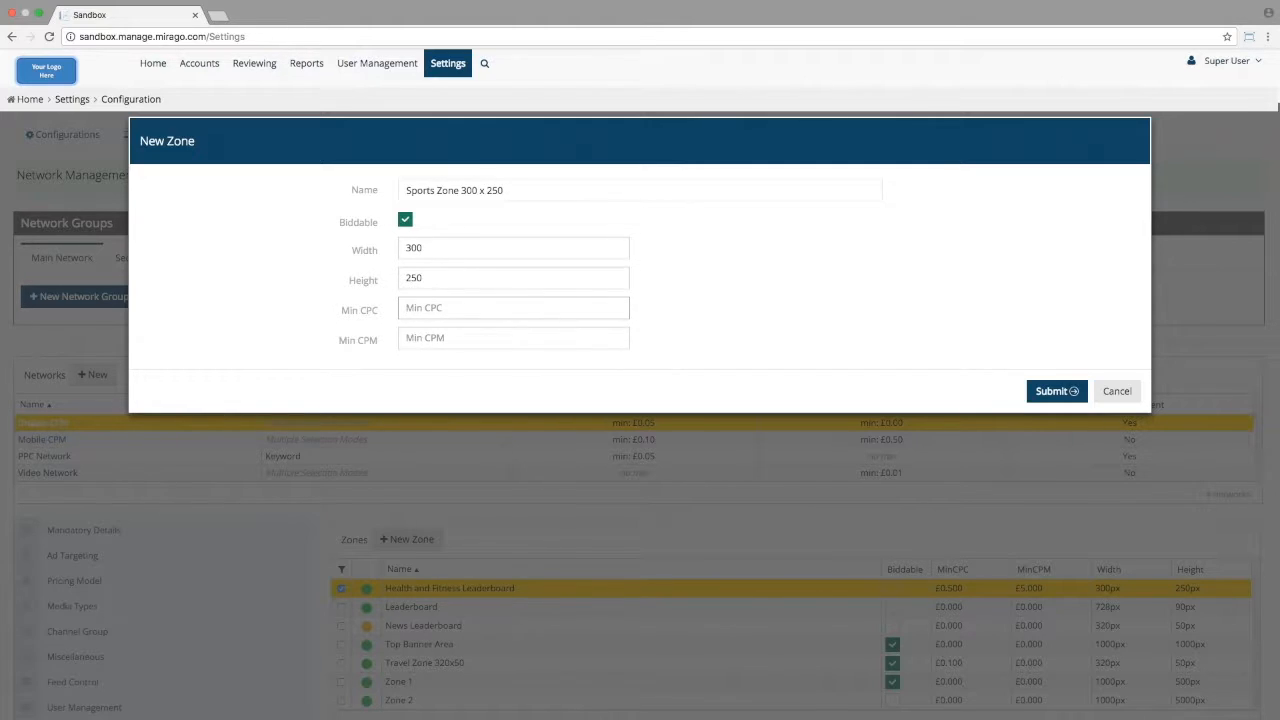
pyautogui.write('1')
pyautogui.press('BackSpace')
pyautogui.write('.10')
pyautogui.click(414, 338)
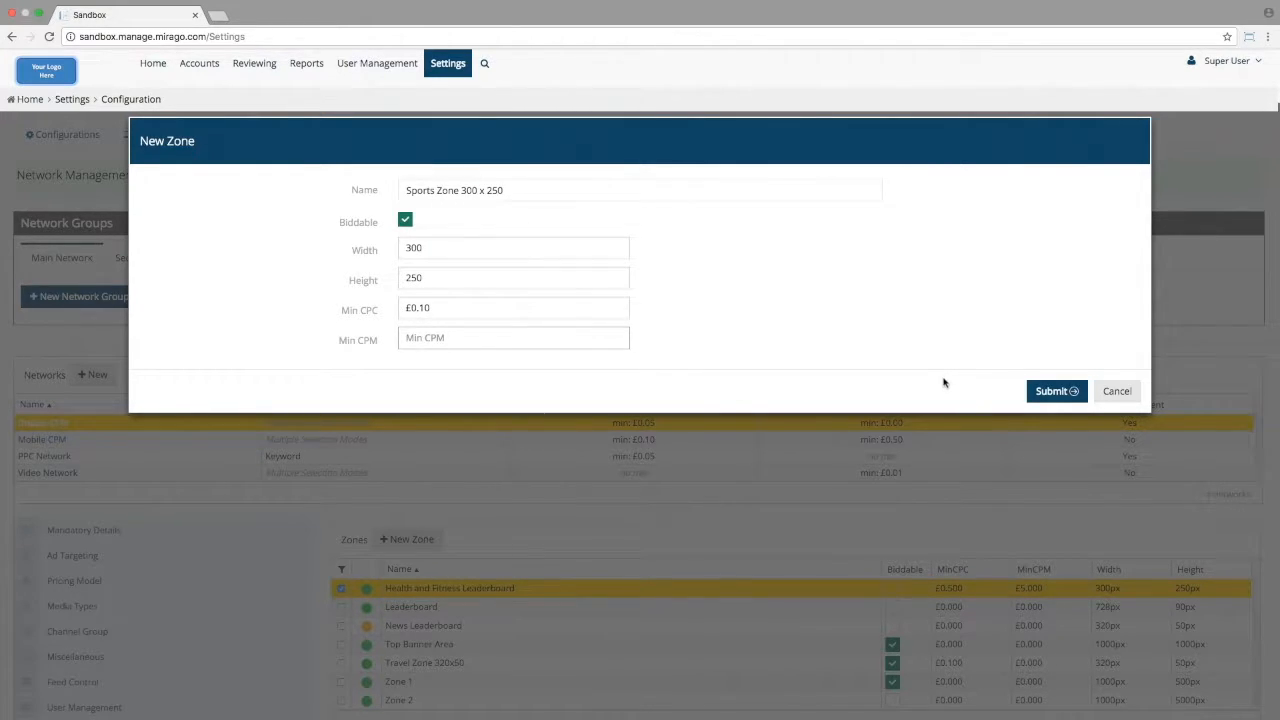
pyautogui.click(1040, 391)
# Step: Start a new zone configuration named "Sport Zone" for the Sports Zone 300 x 250 zone
pyautogui.scroll(-2, 1034, 400)
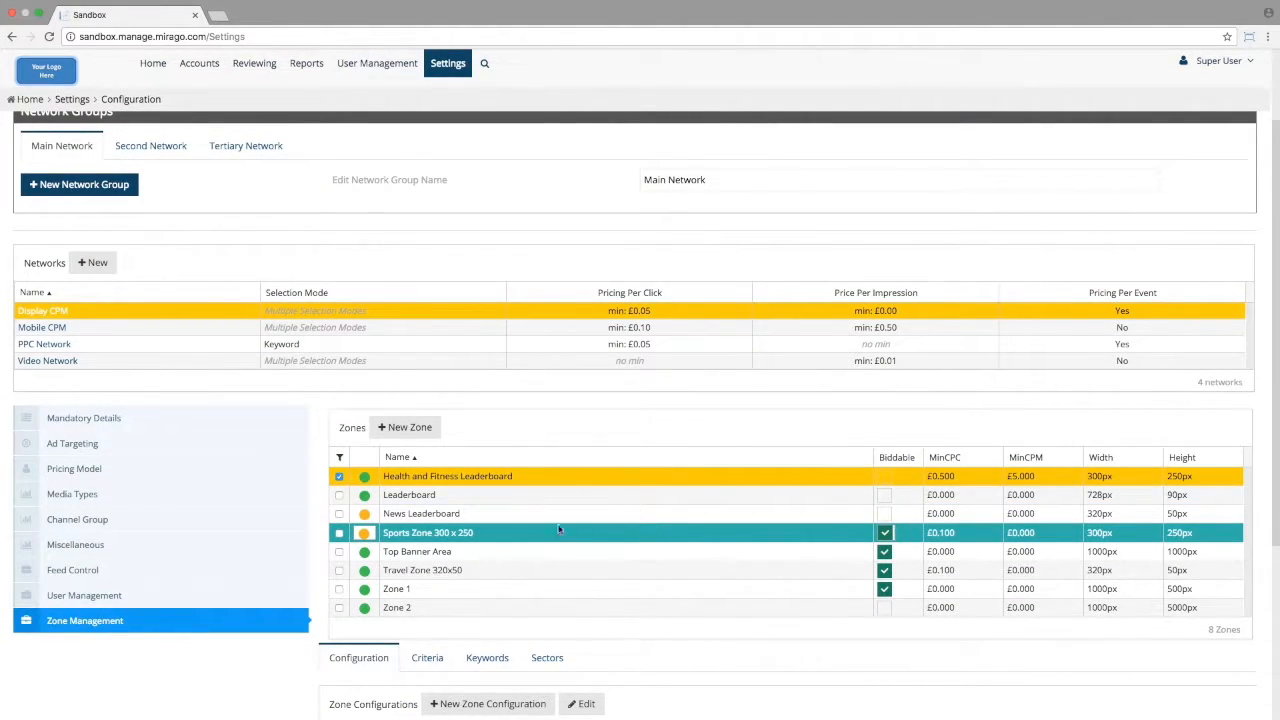
pyautogui.click(340, 535)
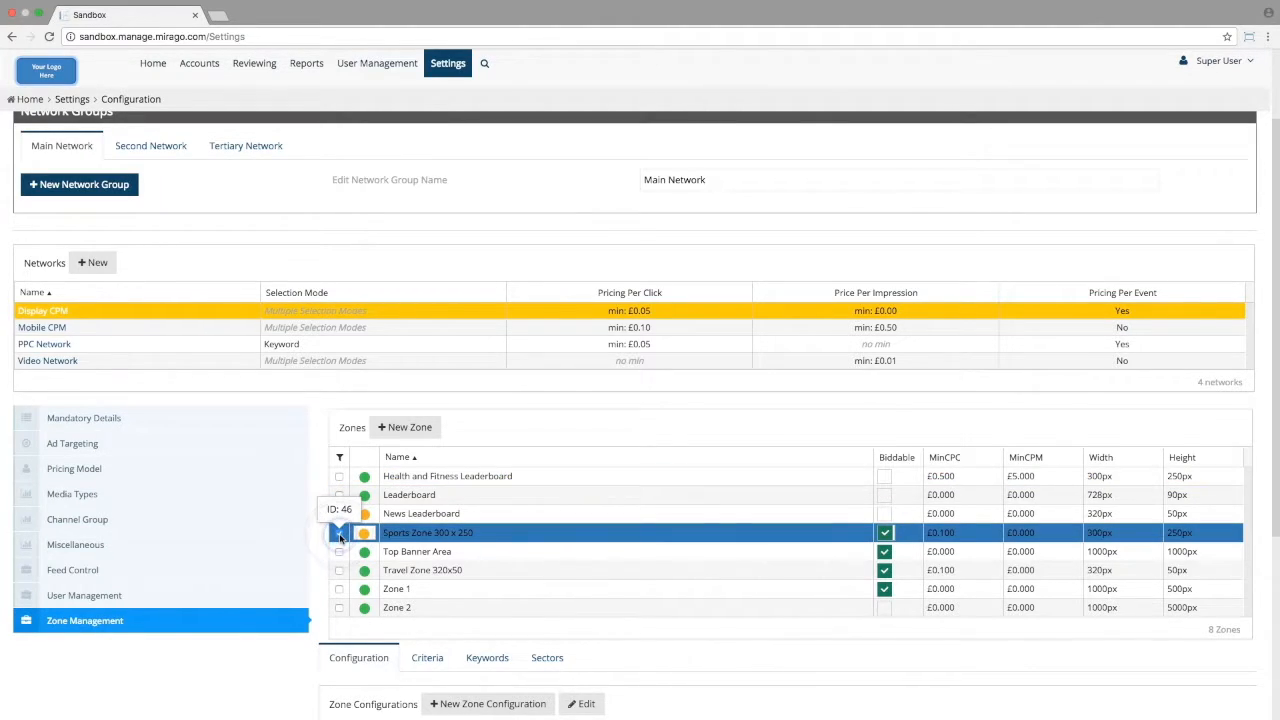
pyautogui.scroll(-2, 340, 537)
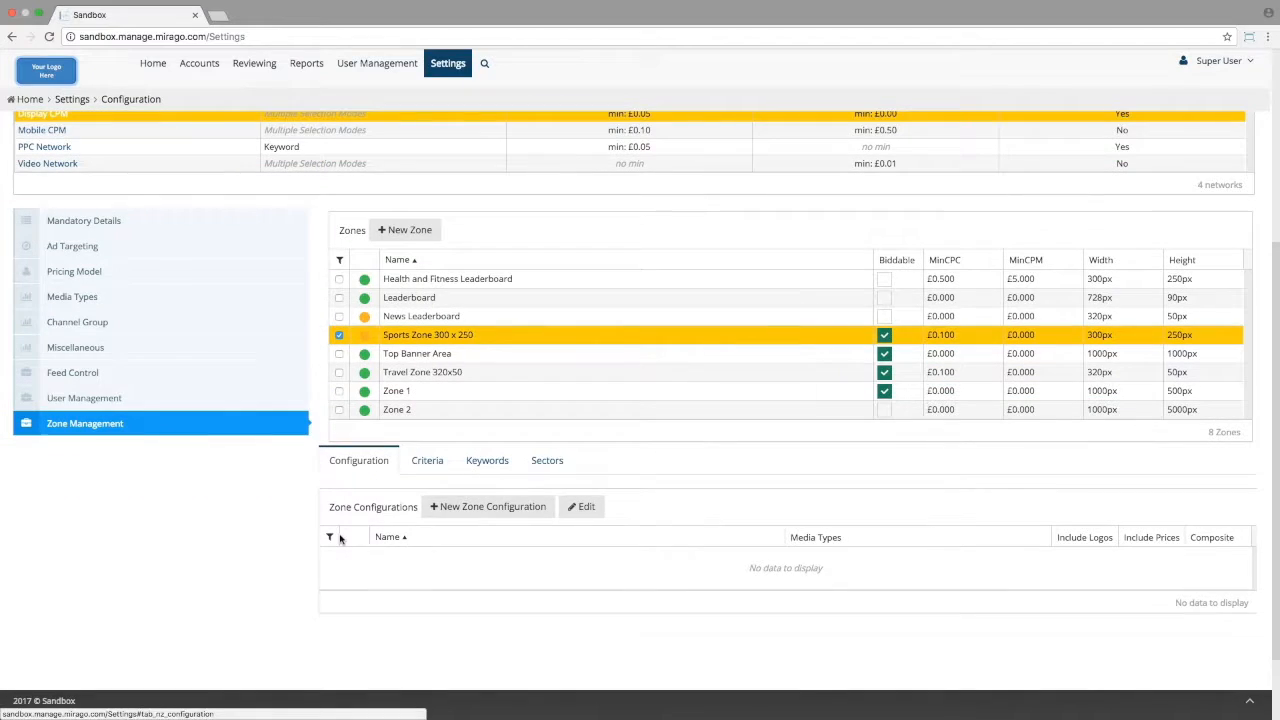
pyautogui.click(489, 508)
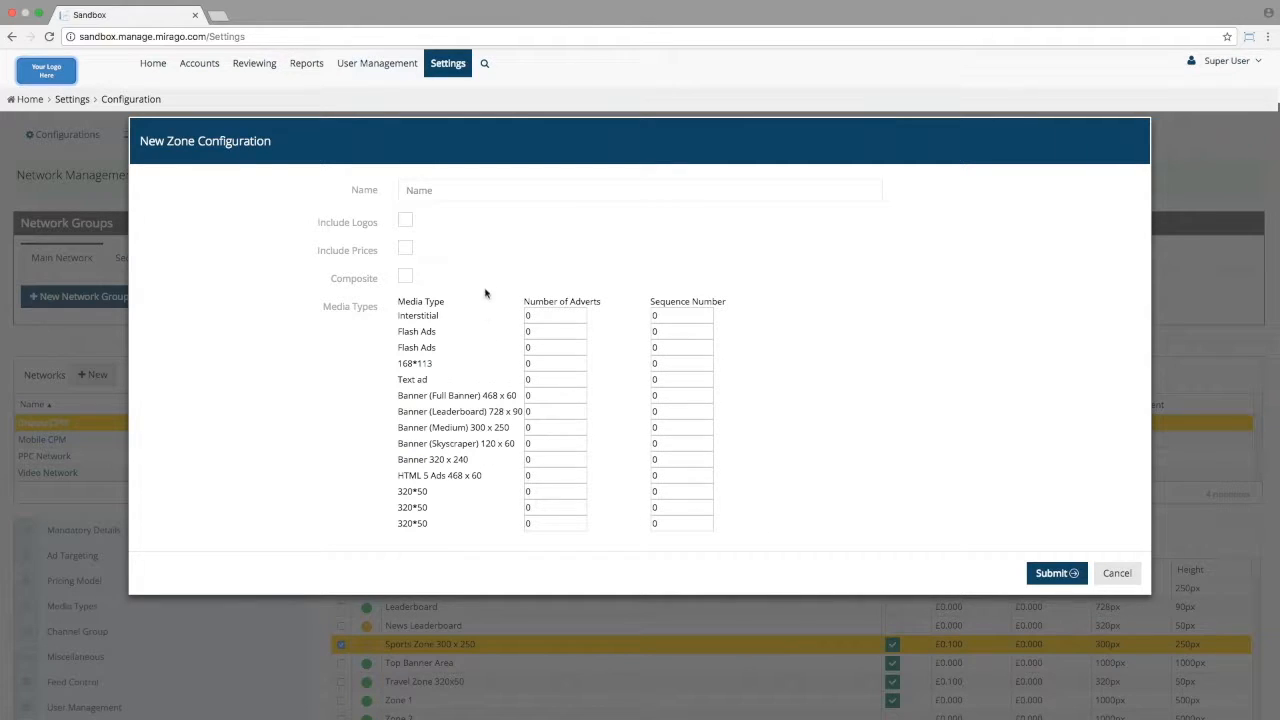
pyautogui.click(486, 192)
pyautogui.write('Sport')
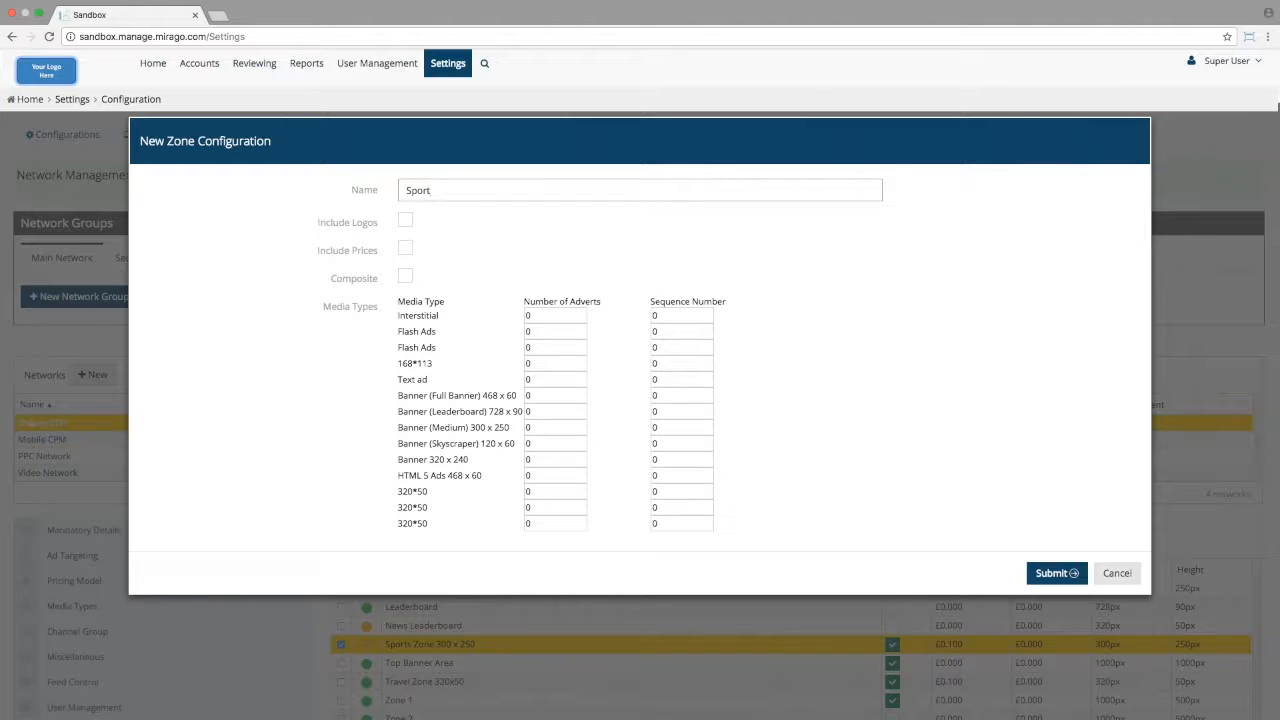
pyautogui.write(' Zone')
# Step: Include logos and prices, set the number of Banner (Medium) 300 x 250 adverts to 1, and submit the configuration
pyautogui.click(405, 222)
pyautogui.click(405, 250)
pyautogui.click(581, 425)
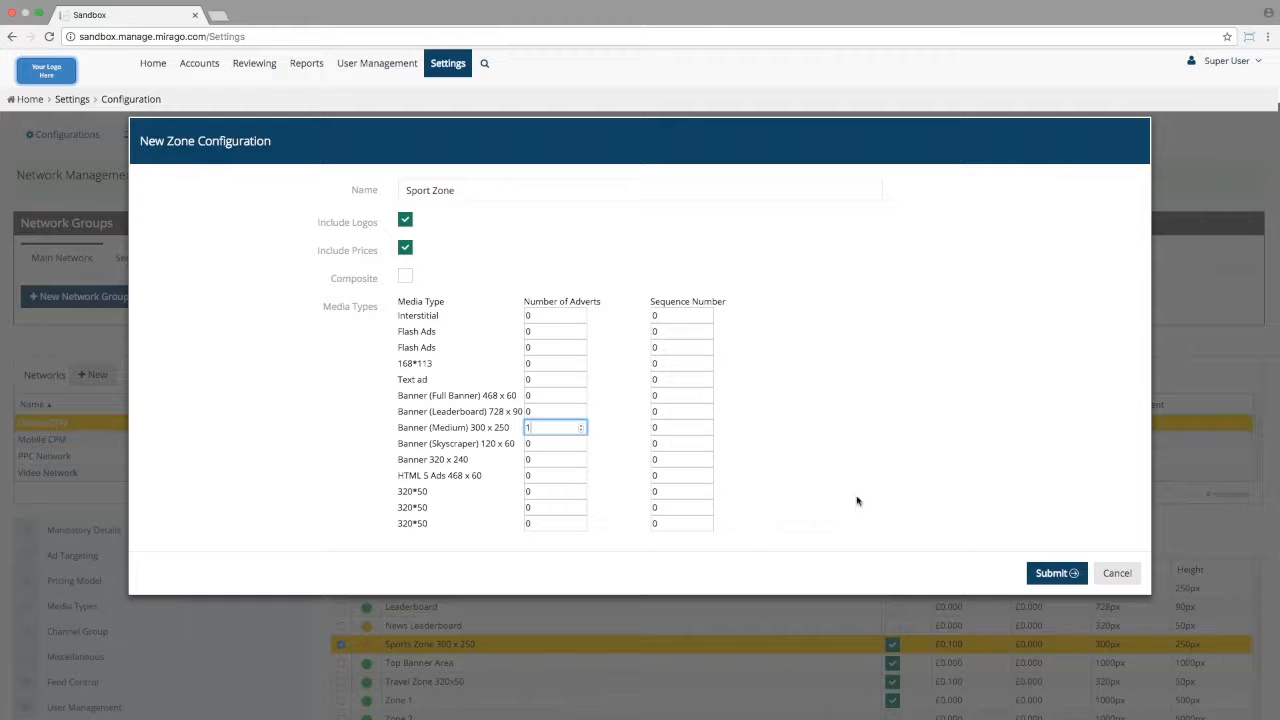
pyautogui.click(1056, 573)
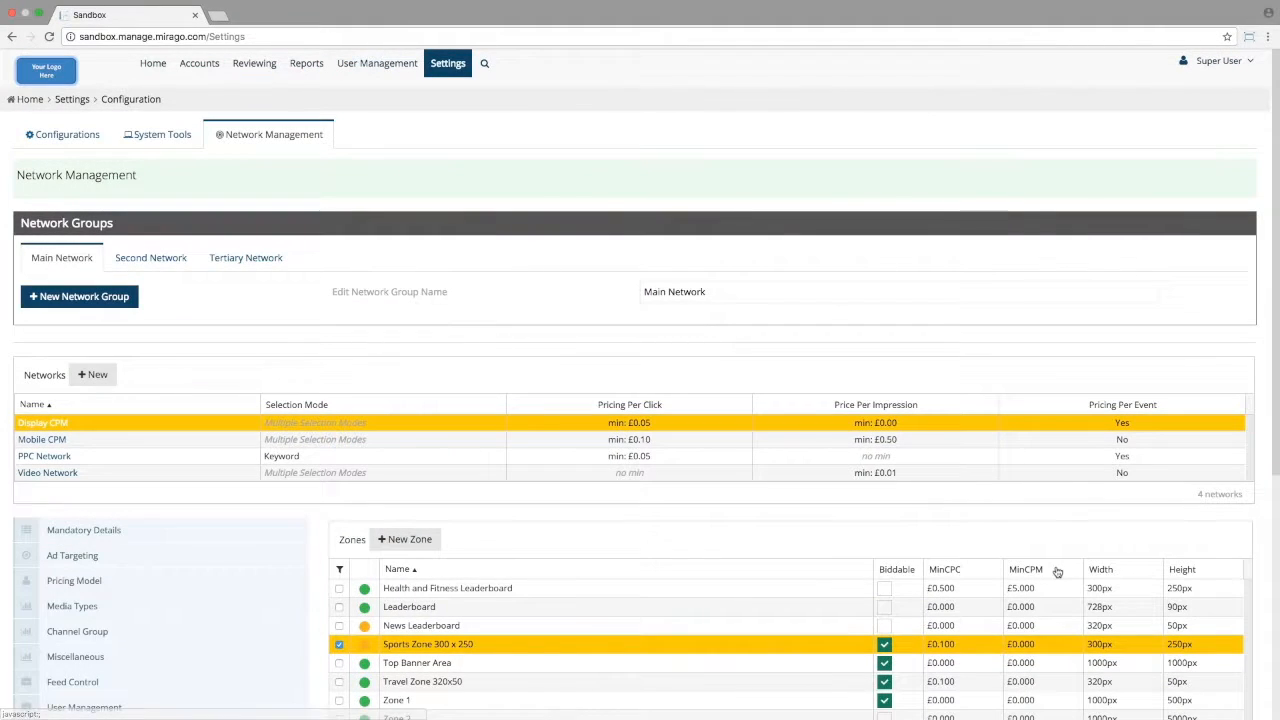
# Step: Review the Sport Zone configuration in its edit form and close it without making changes
pyautogui.scroll(-1, 1058, 571)
pyautogui.scroll(-3, 1058, 571)
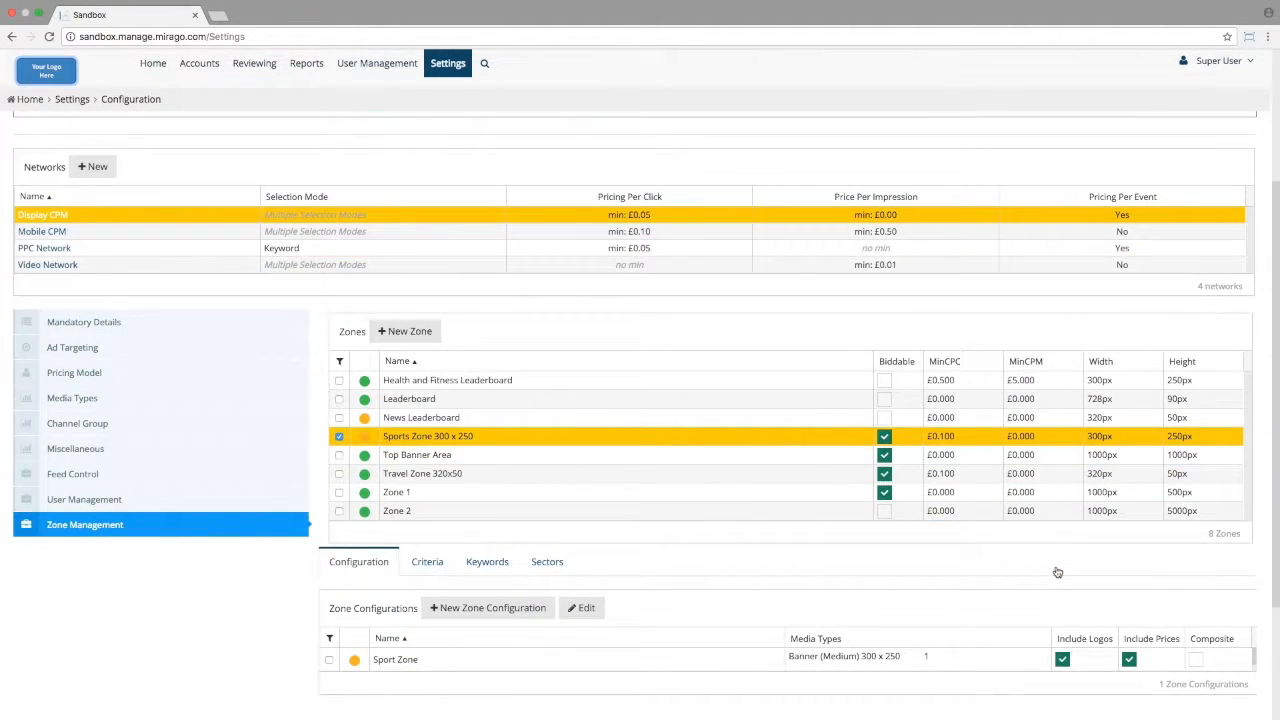
pyautogui.click(329, 660)
pyautogui.click(584, 608)
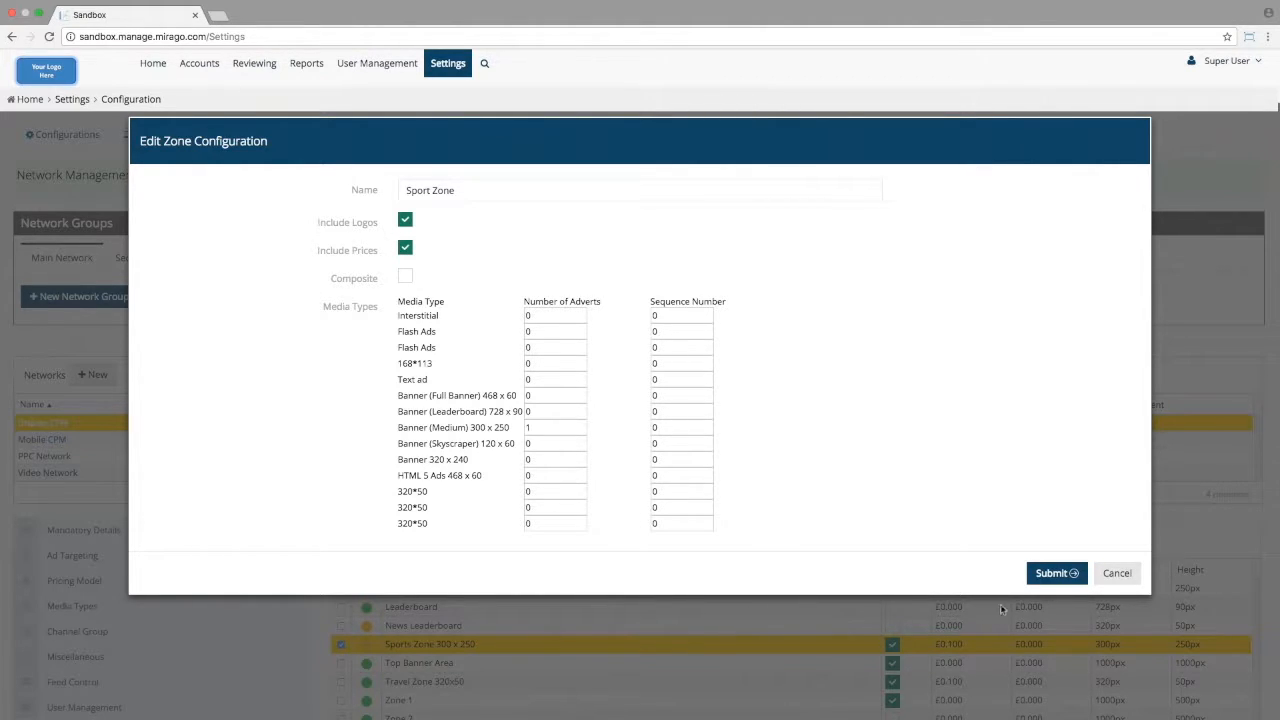
pyautogui.click(1112, 574)
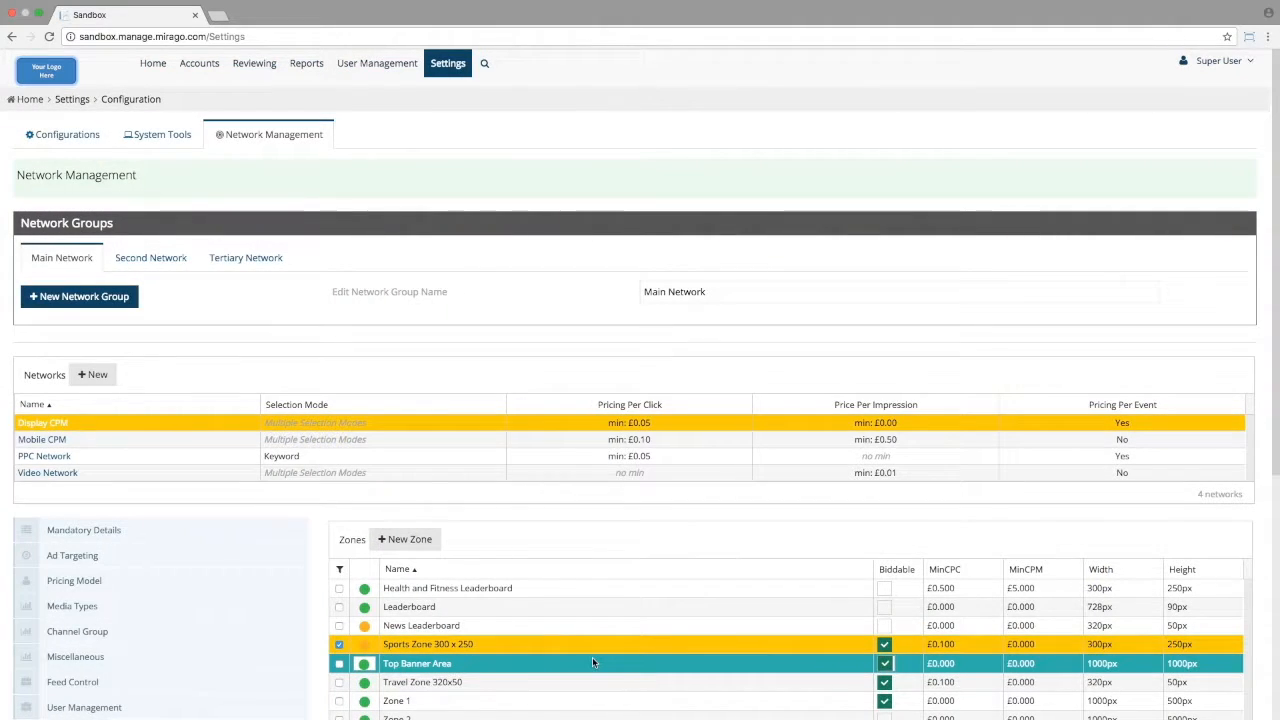
# Step: Look at the zone's new criteria form with its URL and user agent patterns, and at the zone's keywords field
pyautogui.scroll(-3, 592, 657)
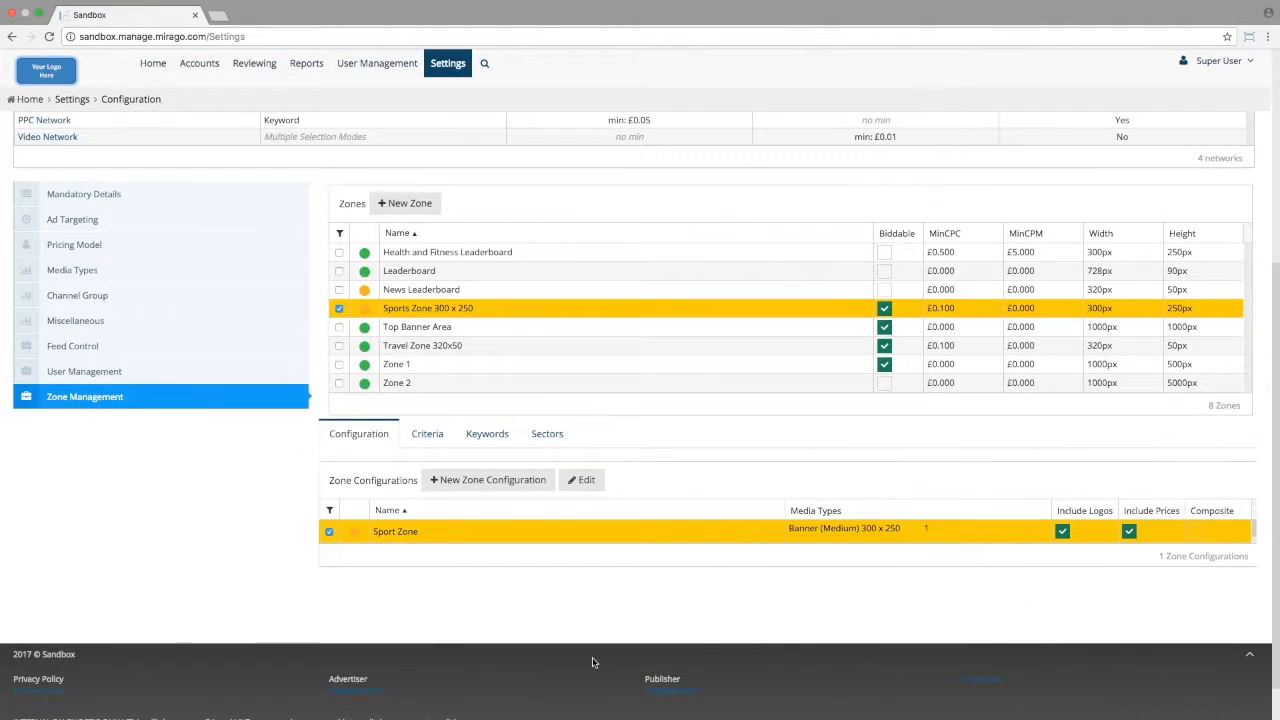
pyautogui.click(431, 436)
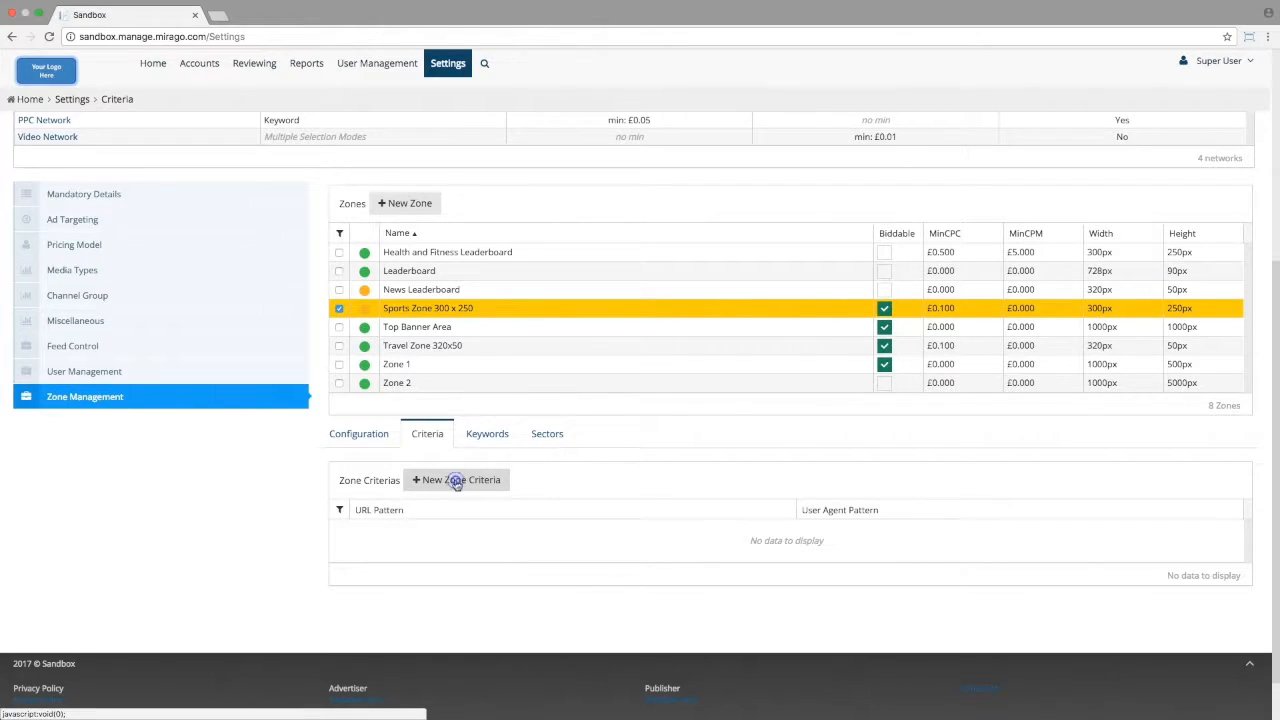
pyautogui.click(456, 482)
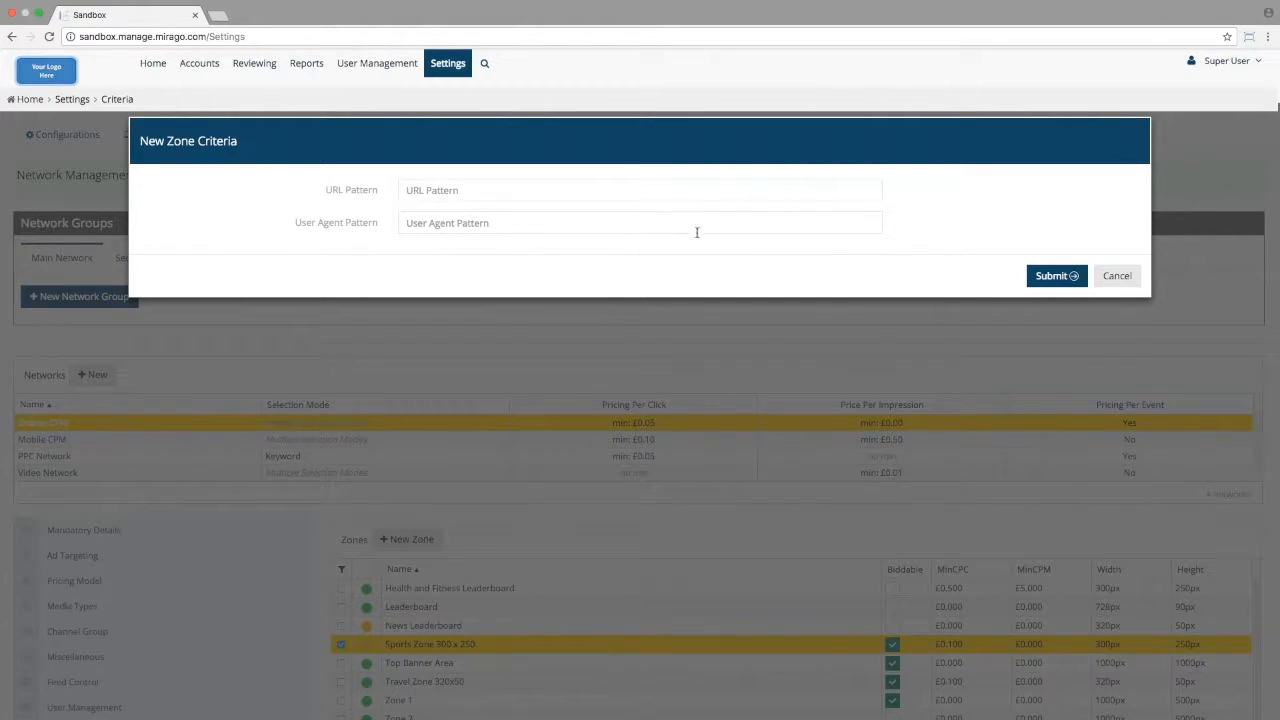
pyautogui.click(1110, 276)
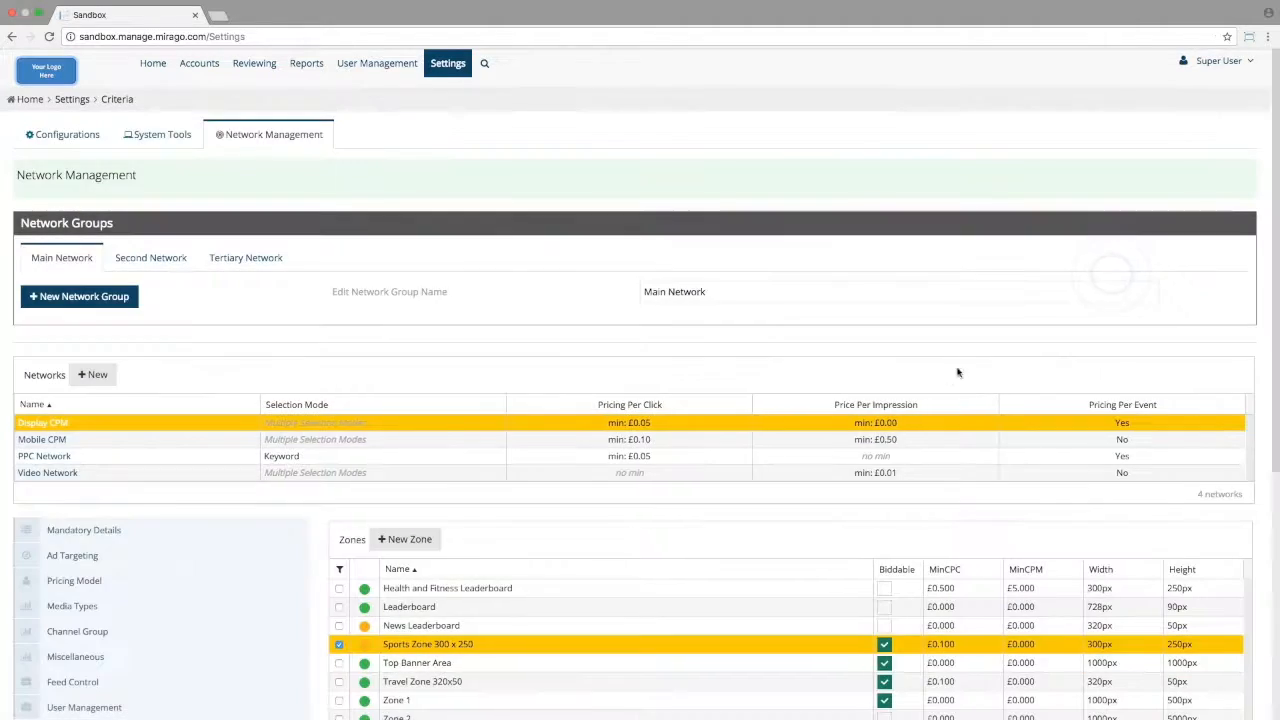
pyautogui.click(486, 441)
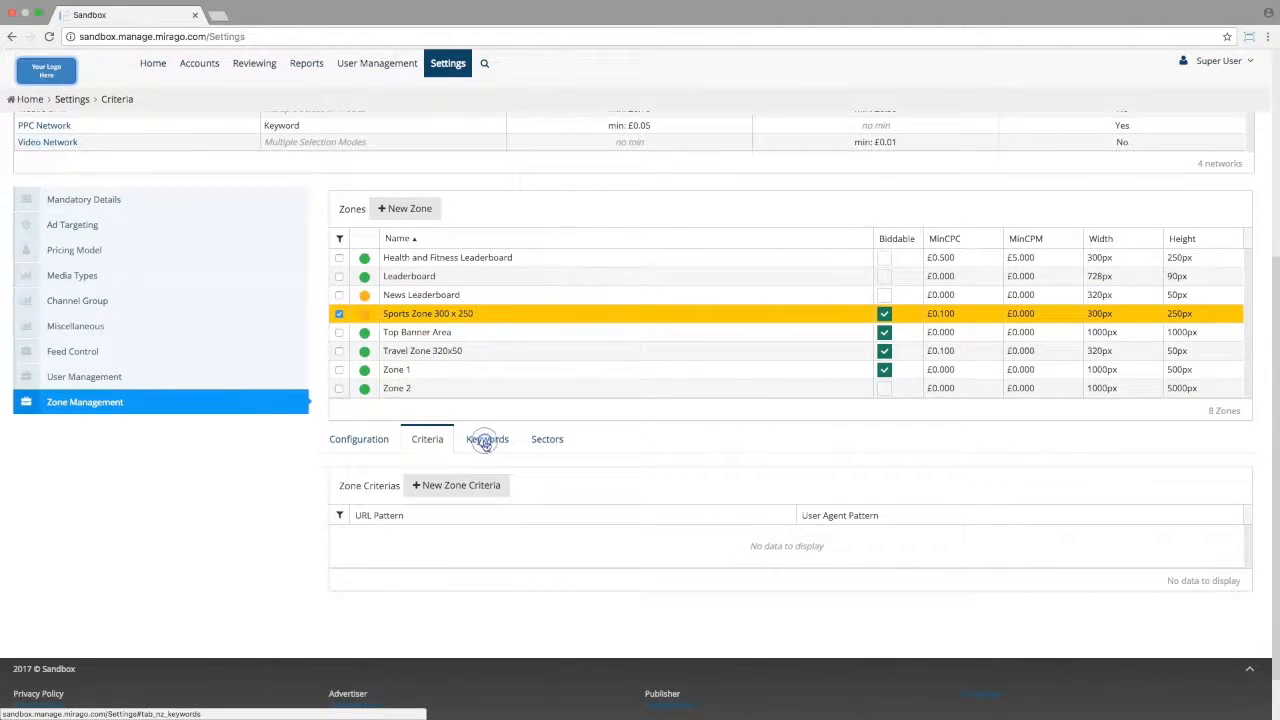
pyautogui.click(429, 510)
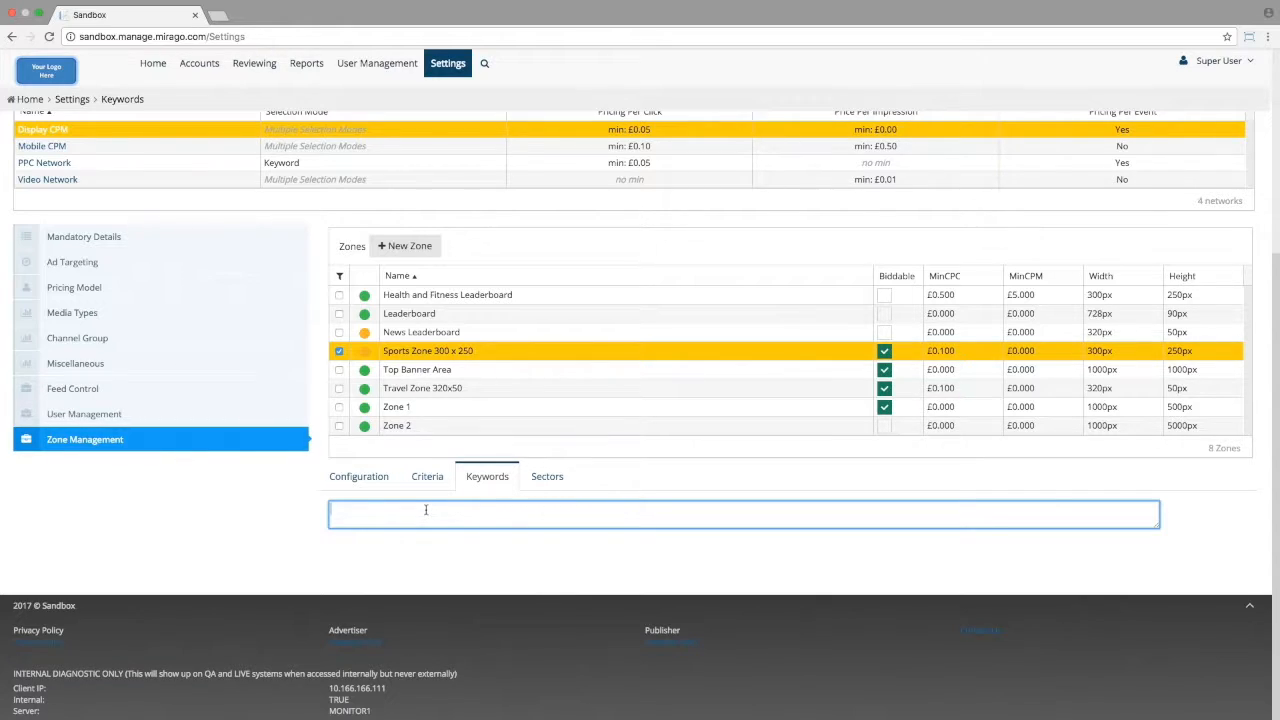
# Step: Assign the Diet & Fitness and Hobbies & Leisure sectors from All channels to the sports zone
pyautogui.click(548, 478)
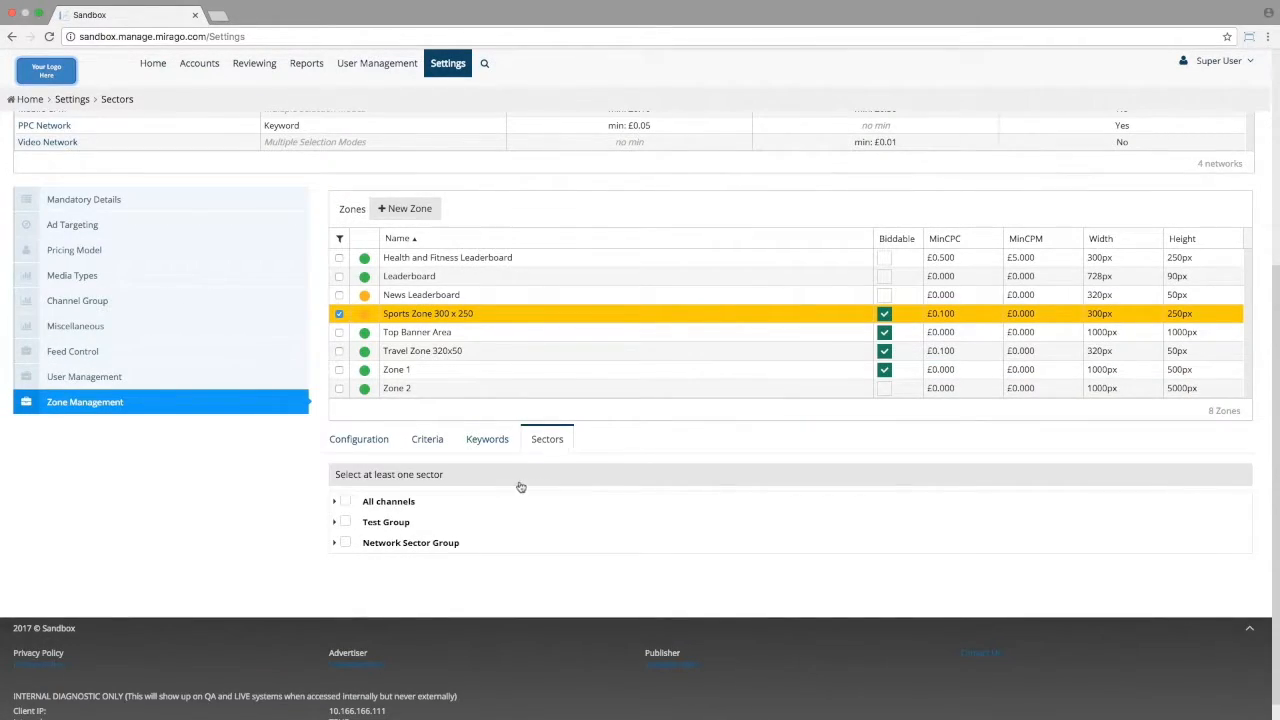
pyautogui.click(335, 505)
pyautogui.scroll(-2, 338, 510)
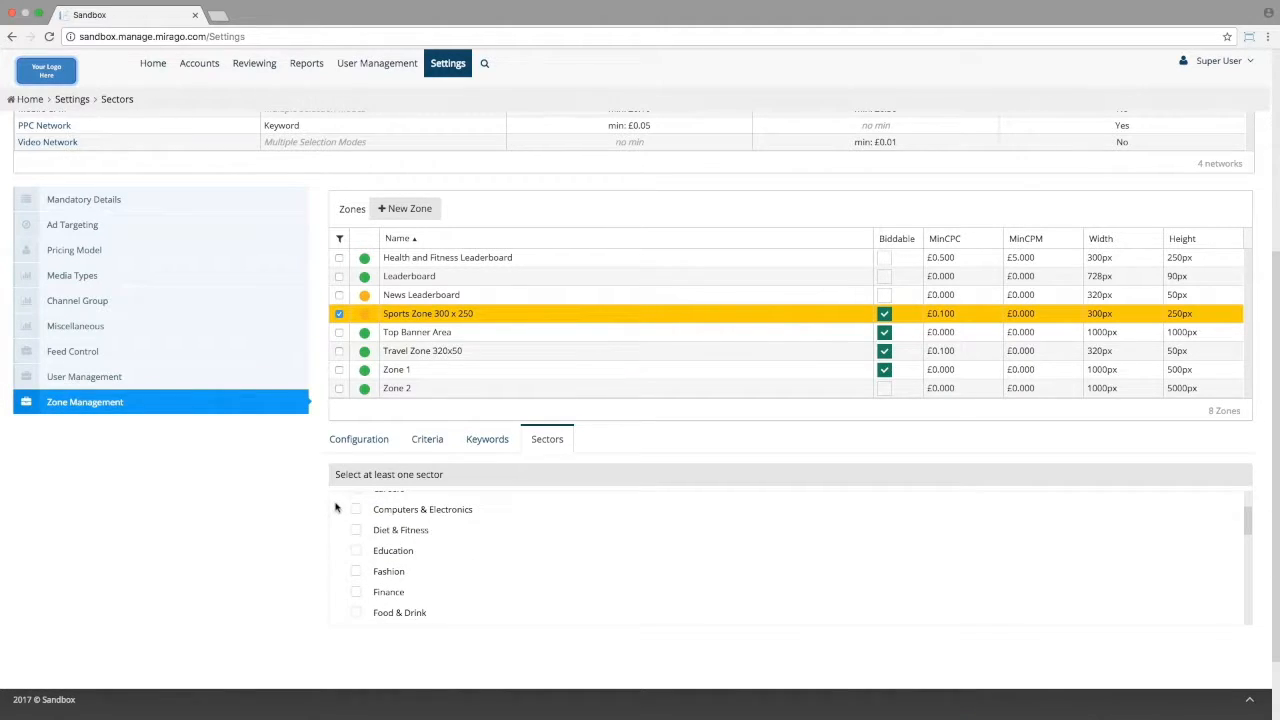
pyautogui.click(356, 531)
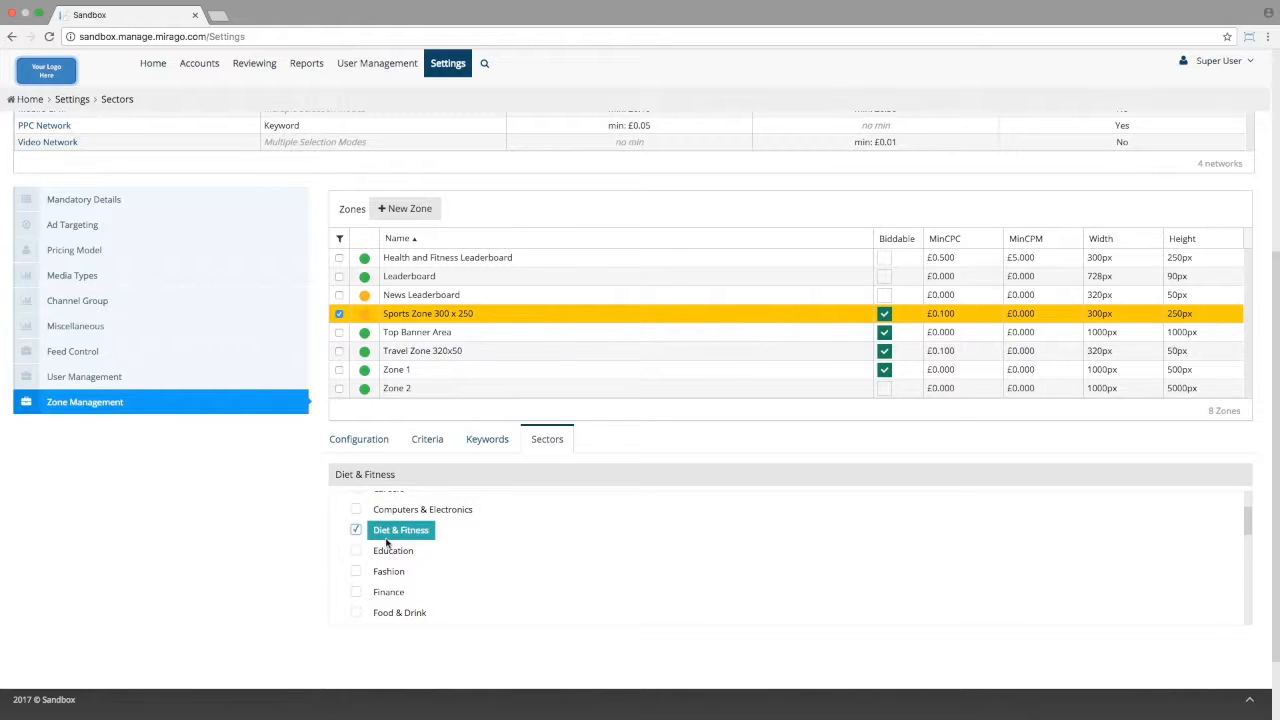
pyautogui.scroll(-3, 387, 543)
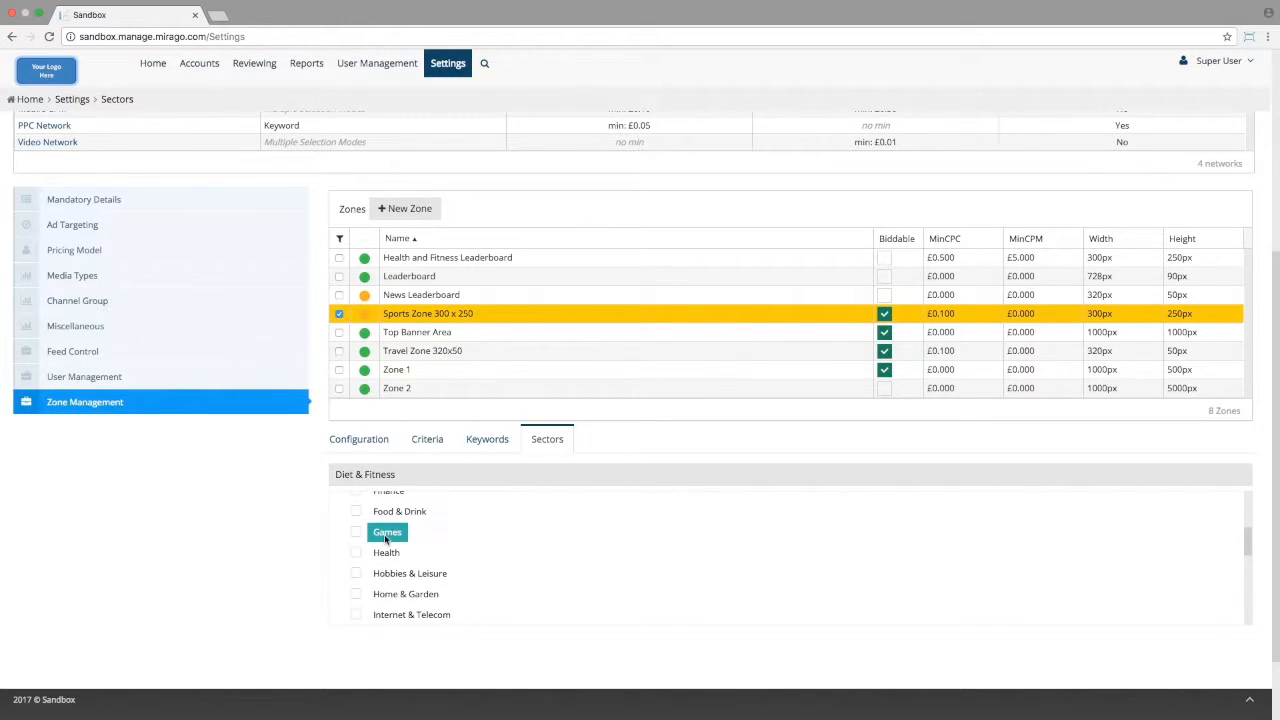
pyautogui.click(356, 574)
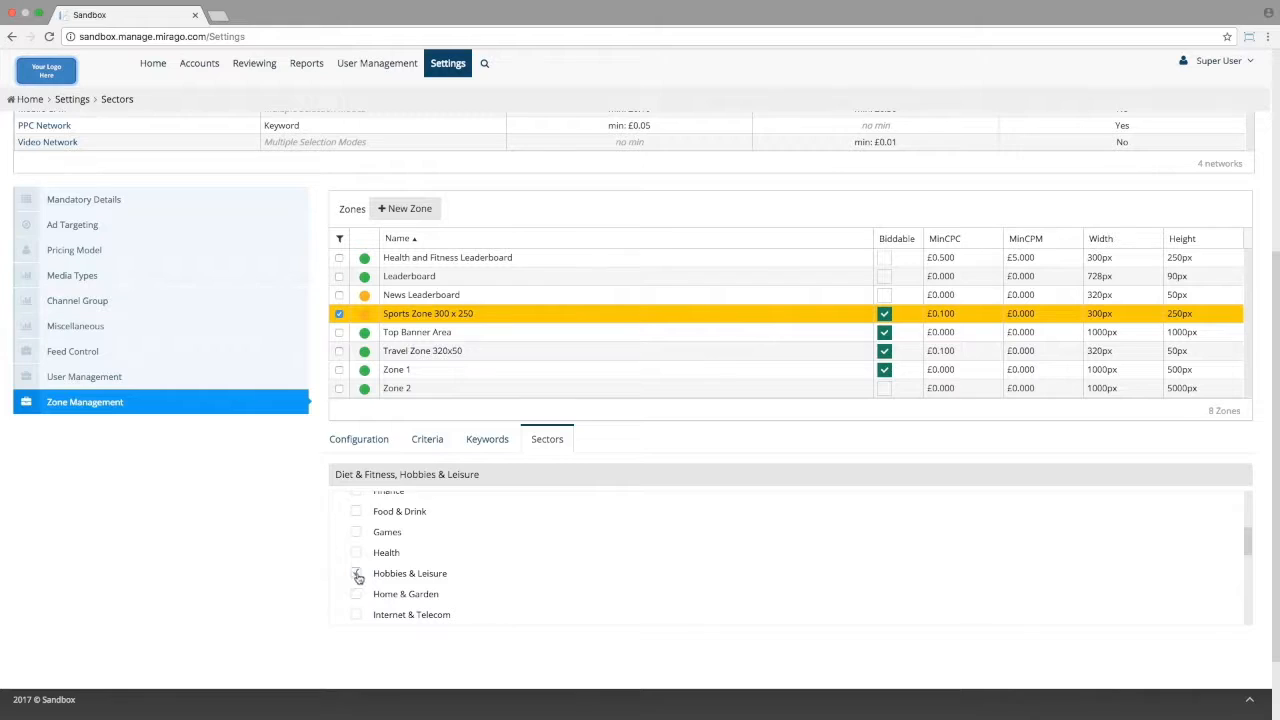